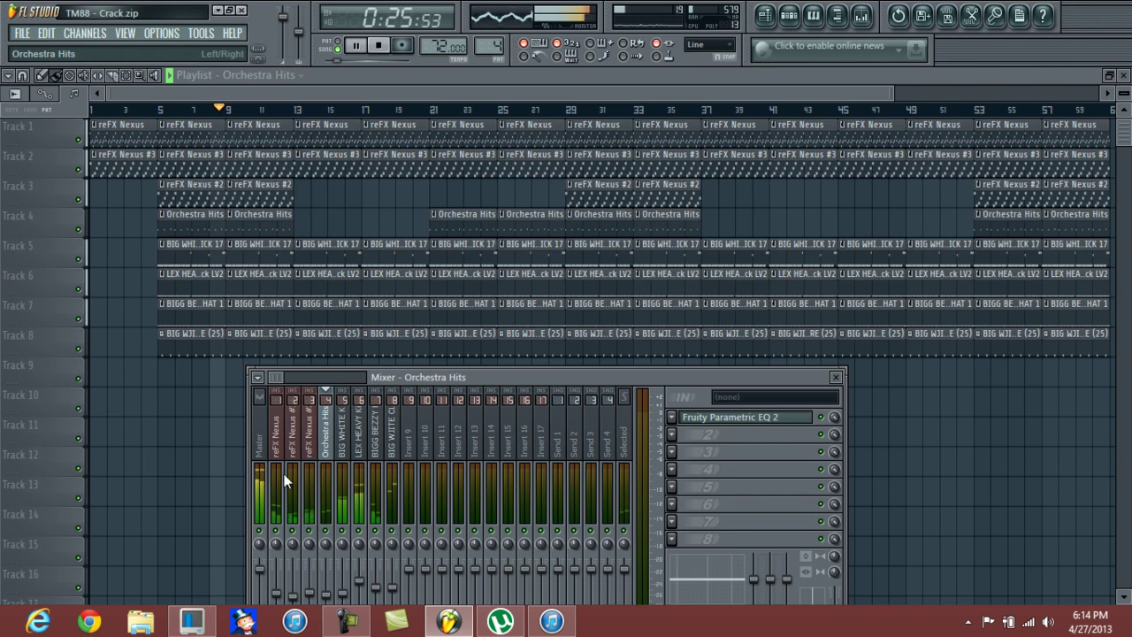
- Examine the Fruity Parametric EQ 2 curves on the reFX Nexus and reFX Nexus #3 mixer tracks
{"action": "left_click", "coordinate": [275, 438]}
{"action": "left_click", "coordinate": [727, 426]}
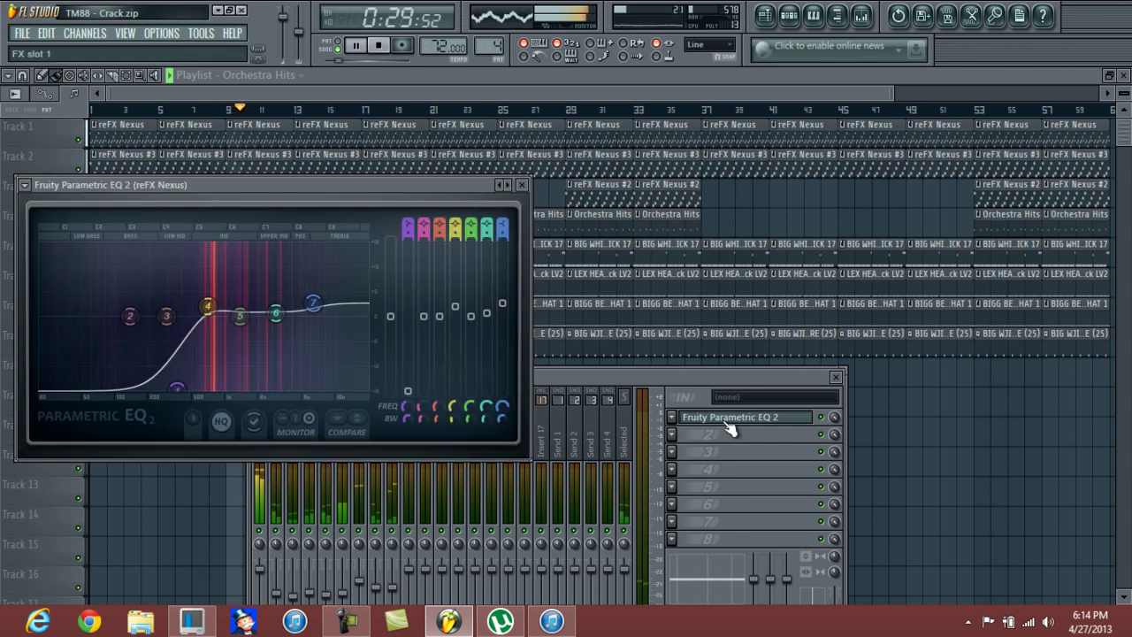
{"action": "left_click", "coordinate": [523, 188]}
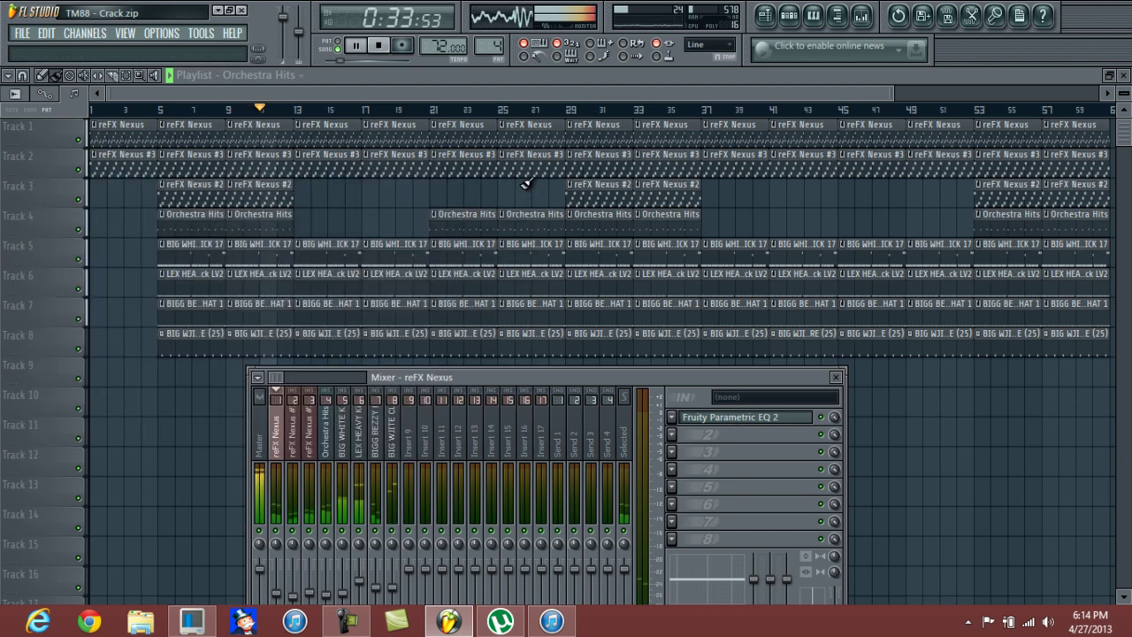
{"action": "left_click", "coordinate": [758, 426]}
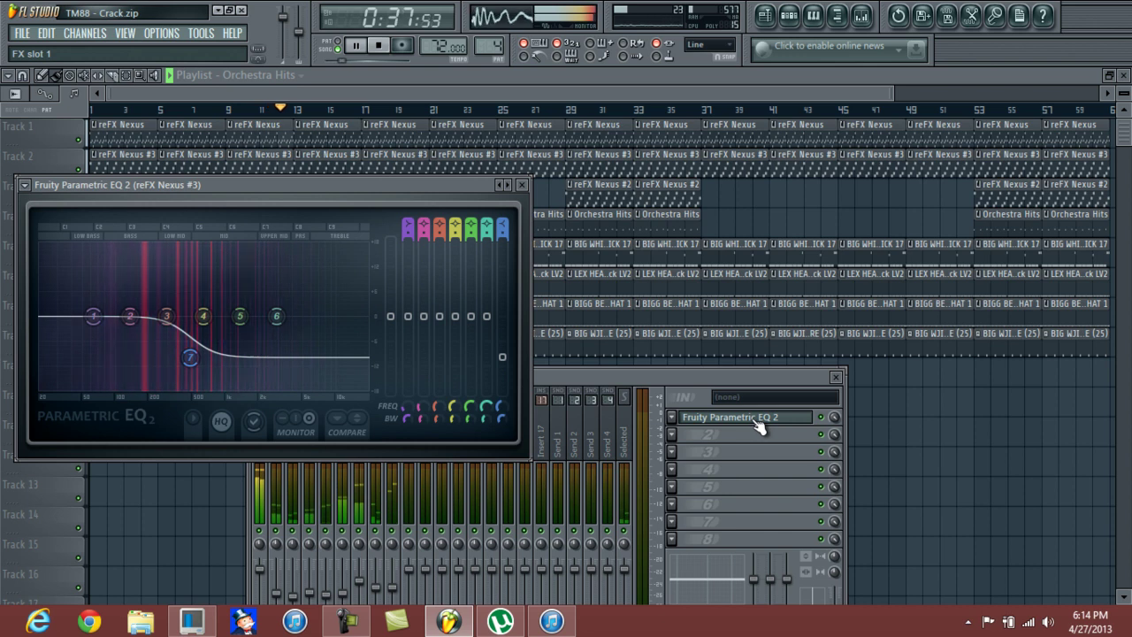
{"action": "left_click", "coordinate": [522, 185]}
- Examine the Fruity Parametric EQ 2 curve on the reFX Nexus #2 mixer track
{"action": "left_click", "coordinate": [316, 433]}
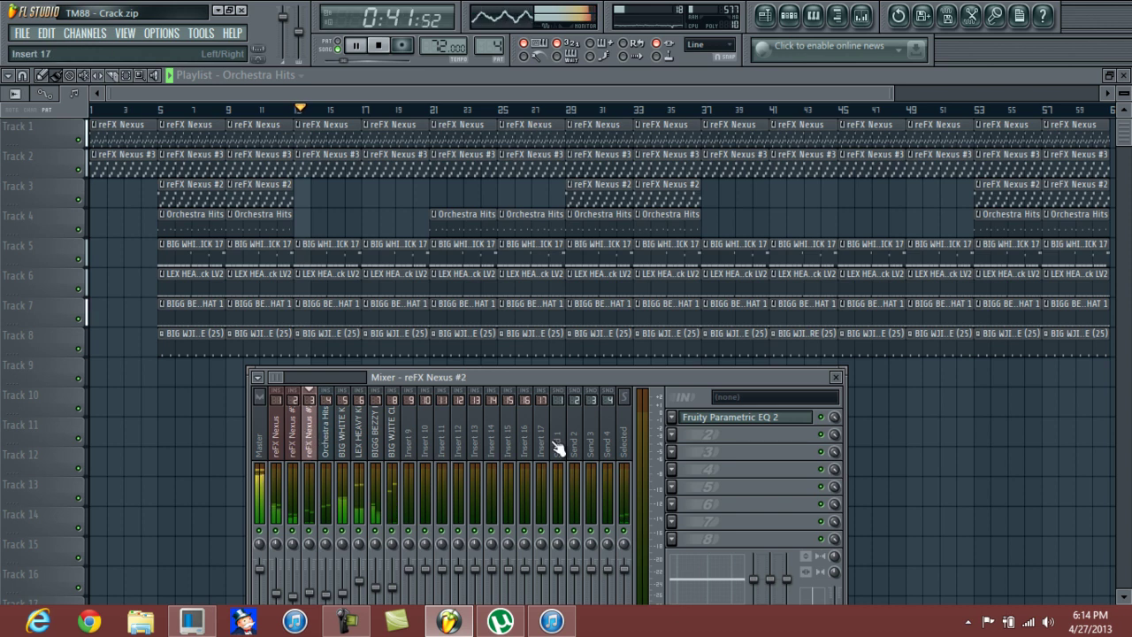
{"action": "left_click", "coordinate": [763, 419]}
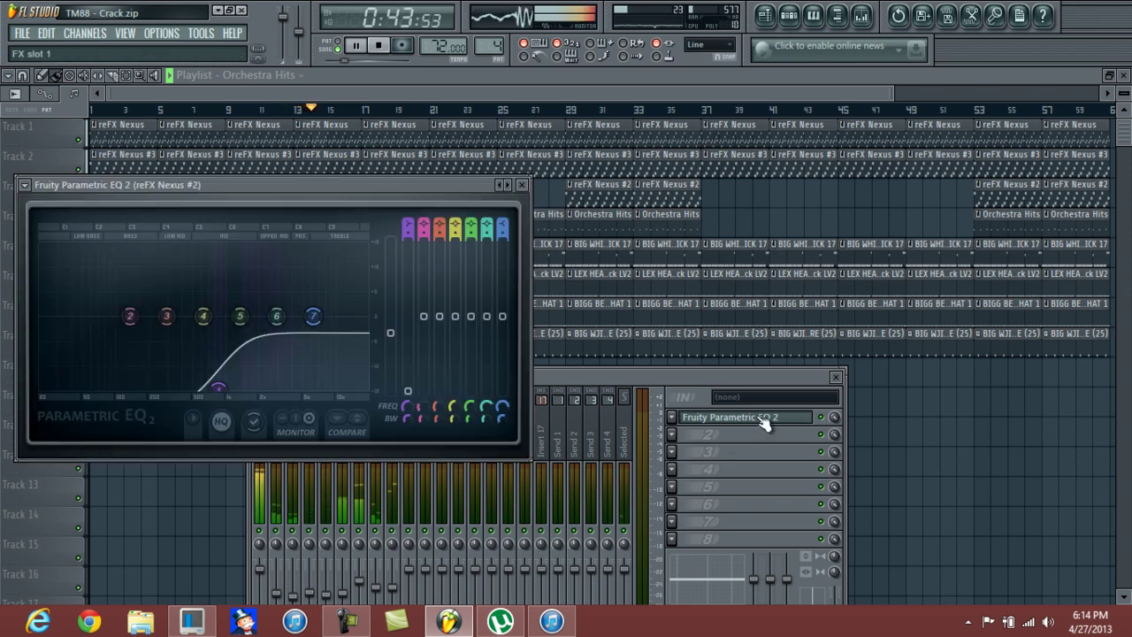
{"action": "left_click", "coordinate": [522, 186]}
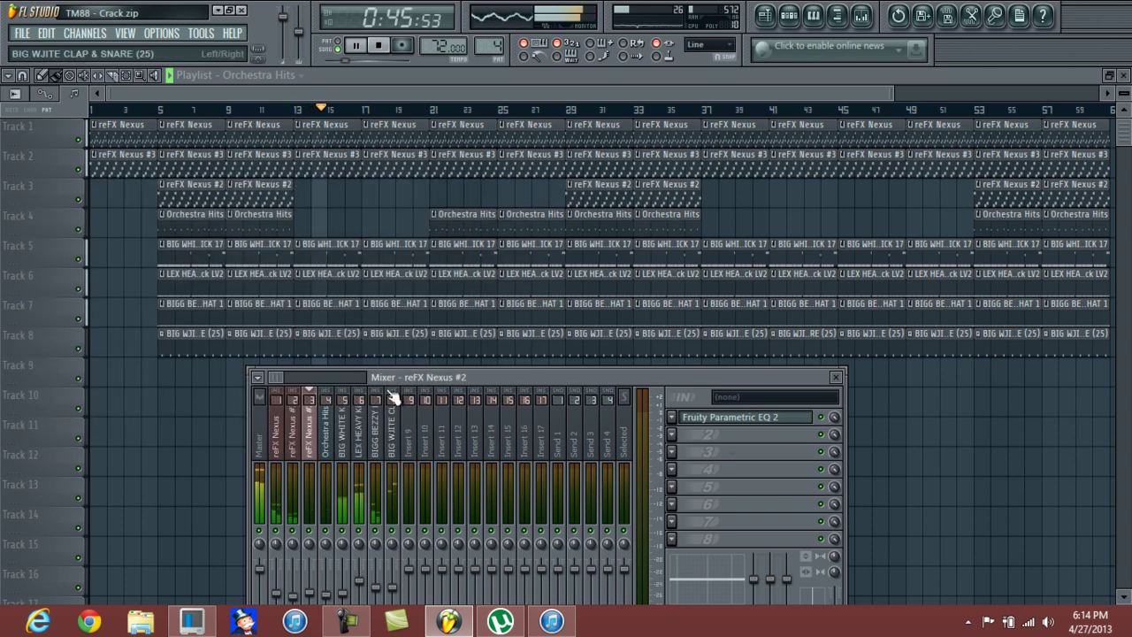
- Examine the Fruity Parametric EQ 2 curves on the BIG WHITE KICK 17 and Orchestra Hits mixer tracks
{"action": "left_click", "coordinate": [344, 439]}
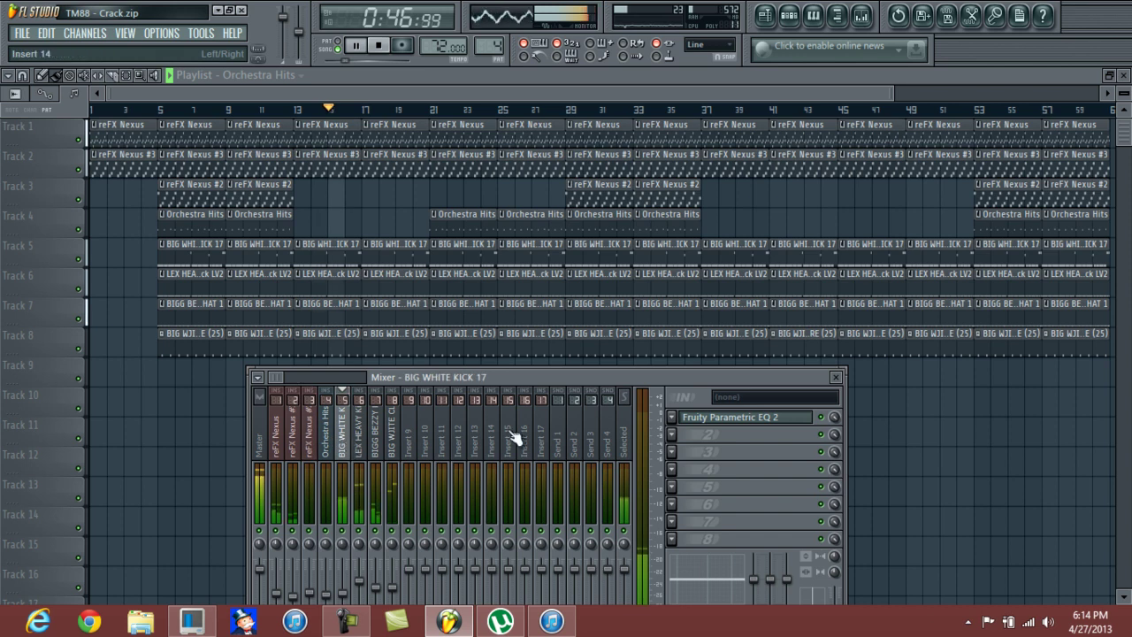
{"action": "left_click", "coordinate": [732, 421]}
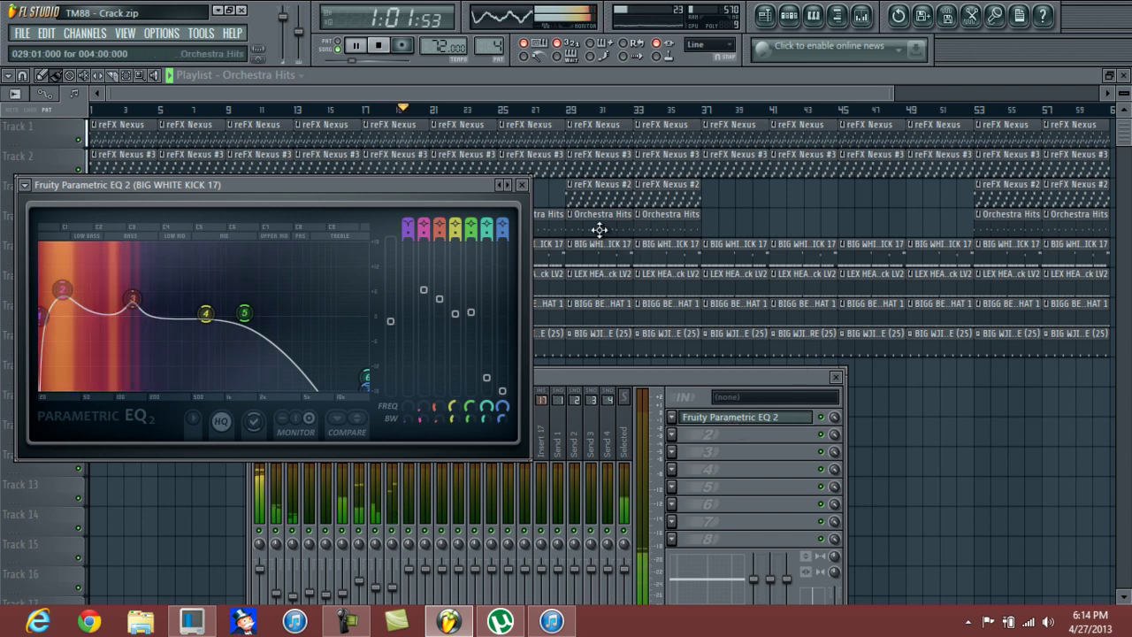
{"action": "left_click", "coordinate": [522, 185]}
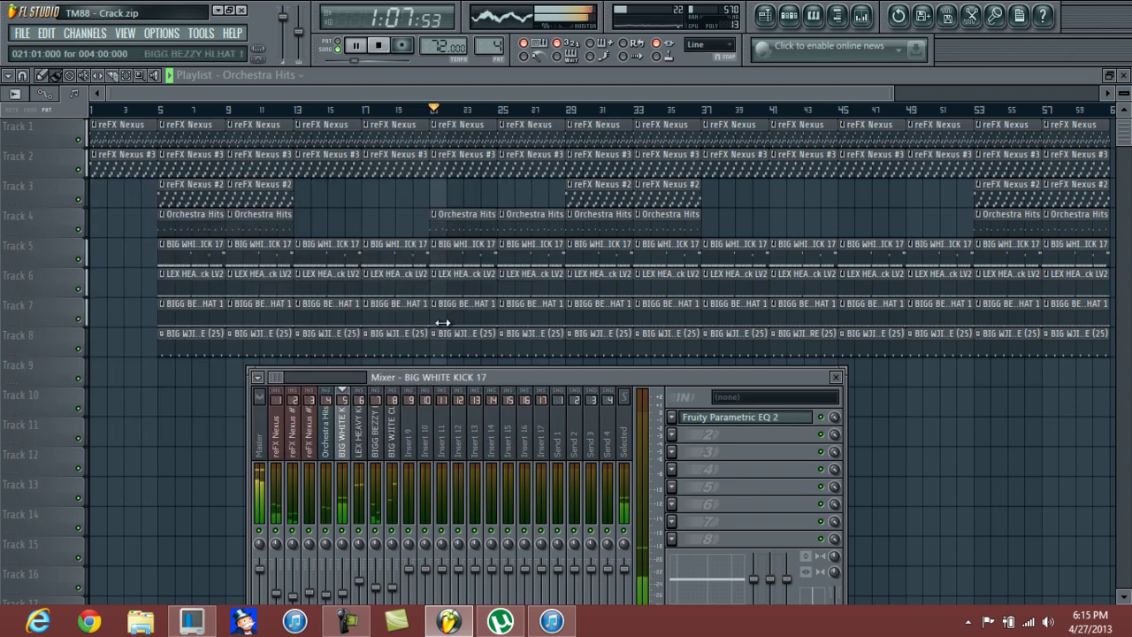
{"action": "left_click", "coordinate": [327, 450]}
{"action": "left_click", "coordinate": [731, 419]}
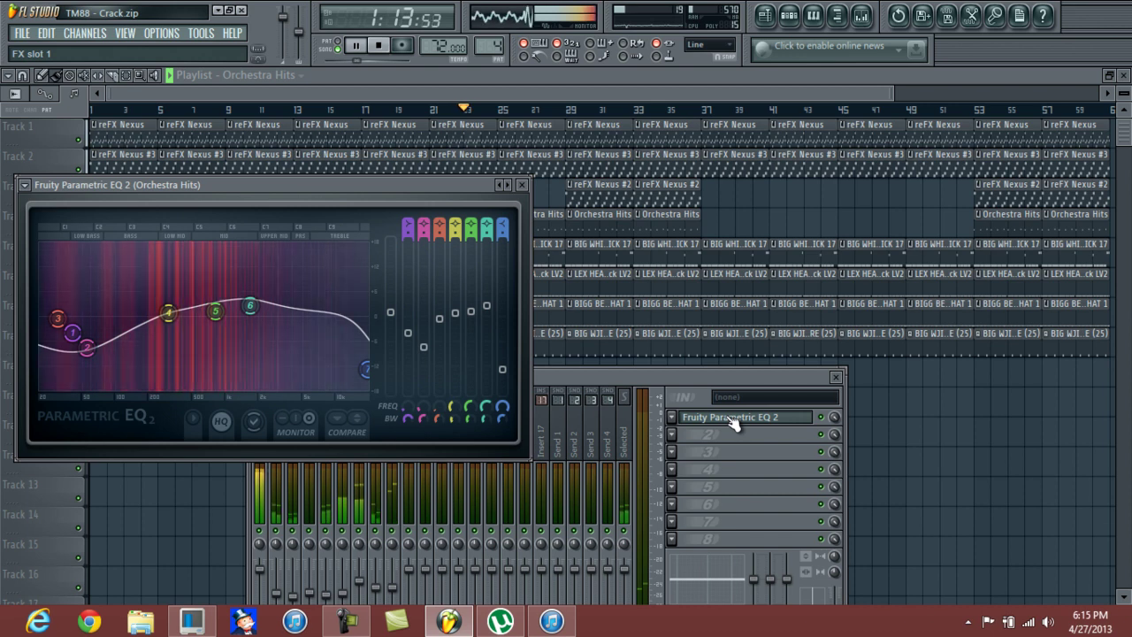
{"action": "left_click", "coordinate": [522, 187]}
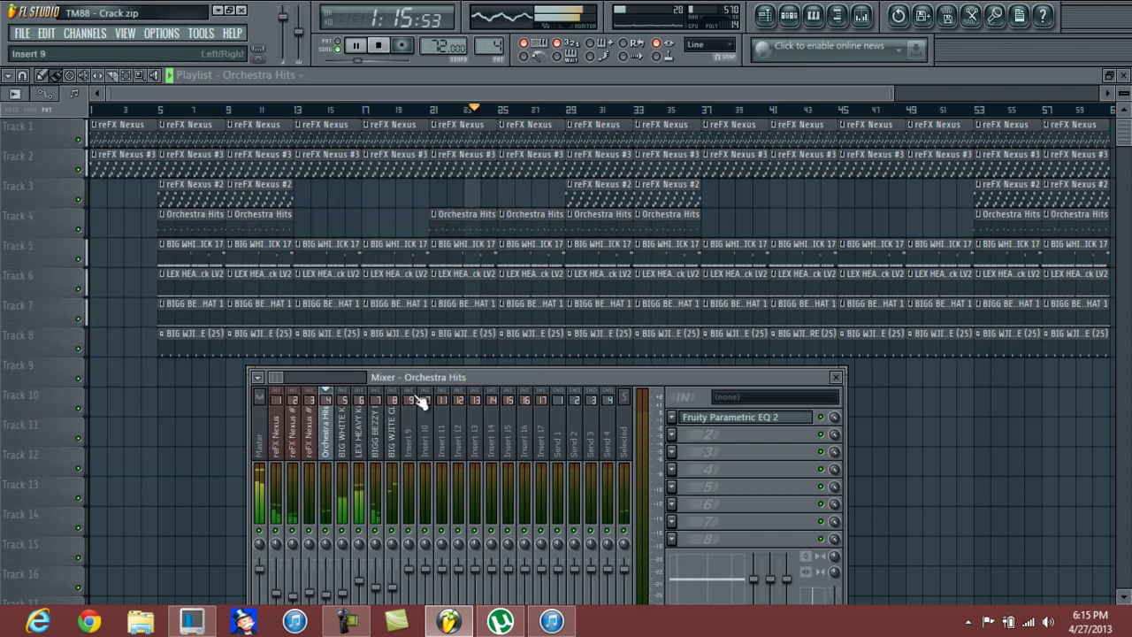
- Examine the Fruity Parametric EQ 2 curves on the LEX HEAVY Kick LV2 and BIGG BEZZY HI HAT 1 mixer tracks
{"action": "left_click", "coordinate": [362, 438]}
{"action": "left_click", "coordinate": [725, 419]}
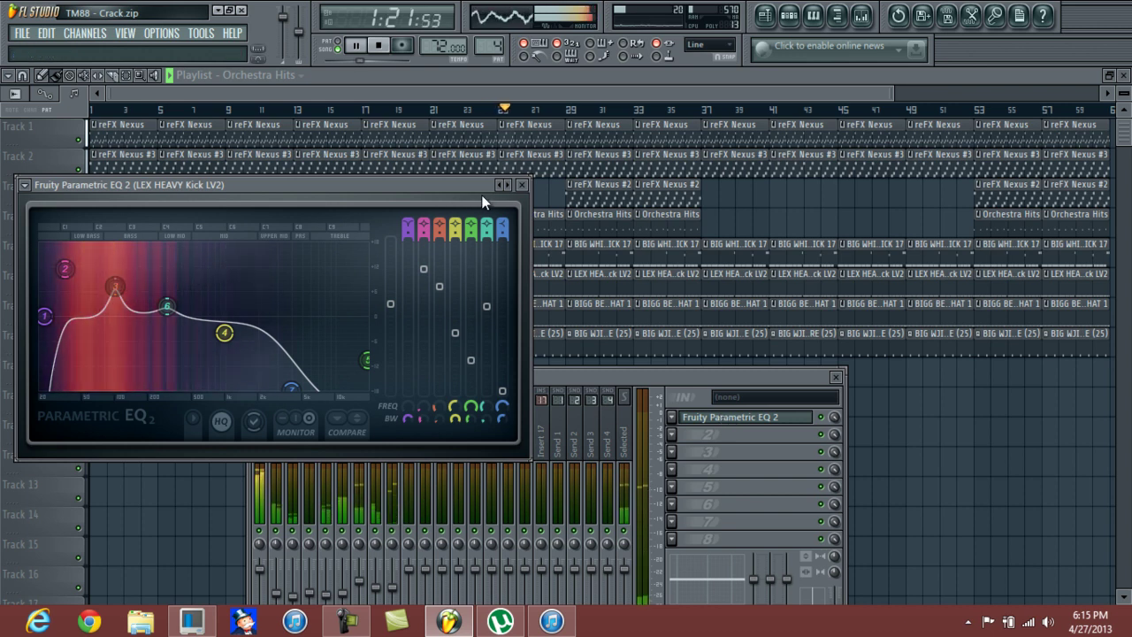
{"action": "left_click", "coordinate": [522, 185]}
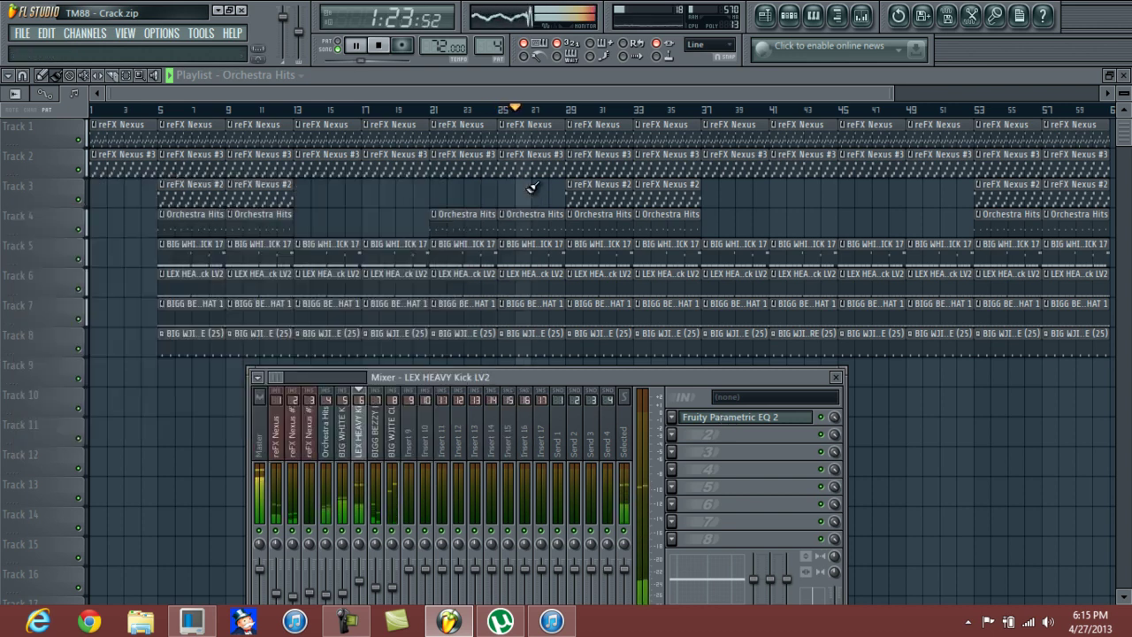
{"action": "left_click", "coordinate": [386, 442]}
{"action": "left_click", "coordinate": [739, 424]}
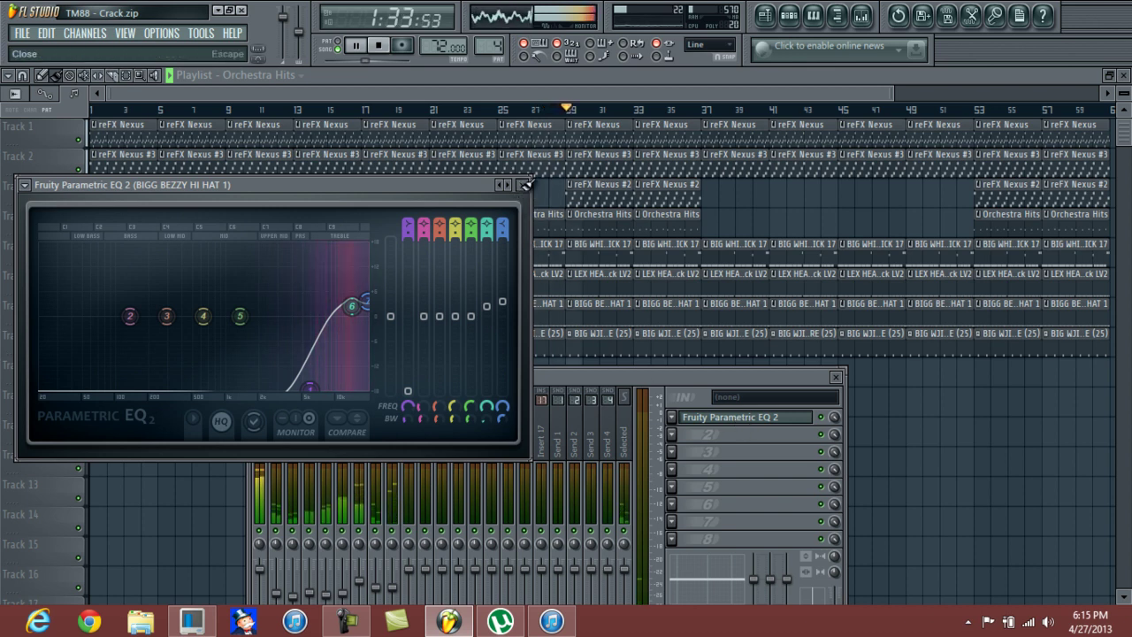
{"action": "left_click", "coordinate": [526, 187]}
- Examine the EQ curve on the BIG WJITE CLAP & SNARE (25) mixer track and recheck the one on reFX Nexus #2
{"action": "left_click", "coordinate": [397, 434]}
{"action": "left_click", "coordinate": [727, 419]}
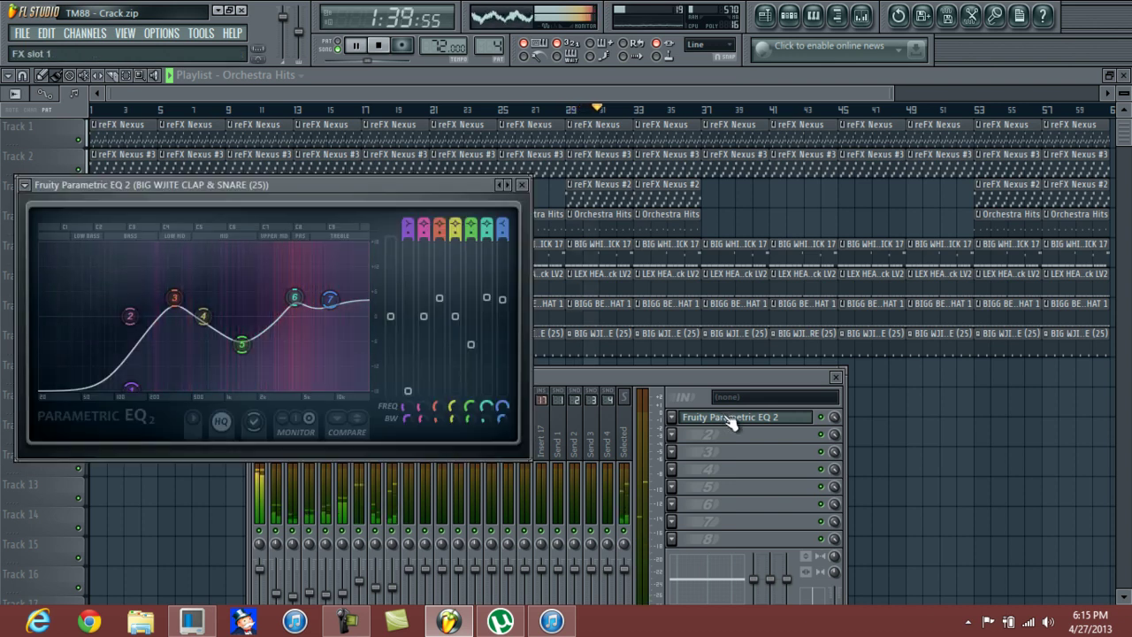
{"action": "left_click", "coordinate": [522, 187]}
{"action": "left_click", "coordinate": [314, 433]}
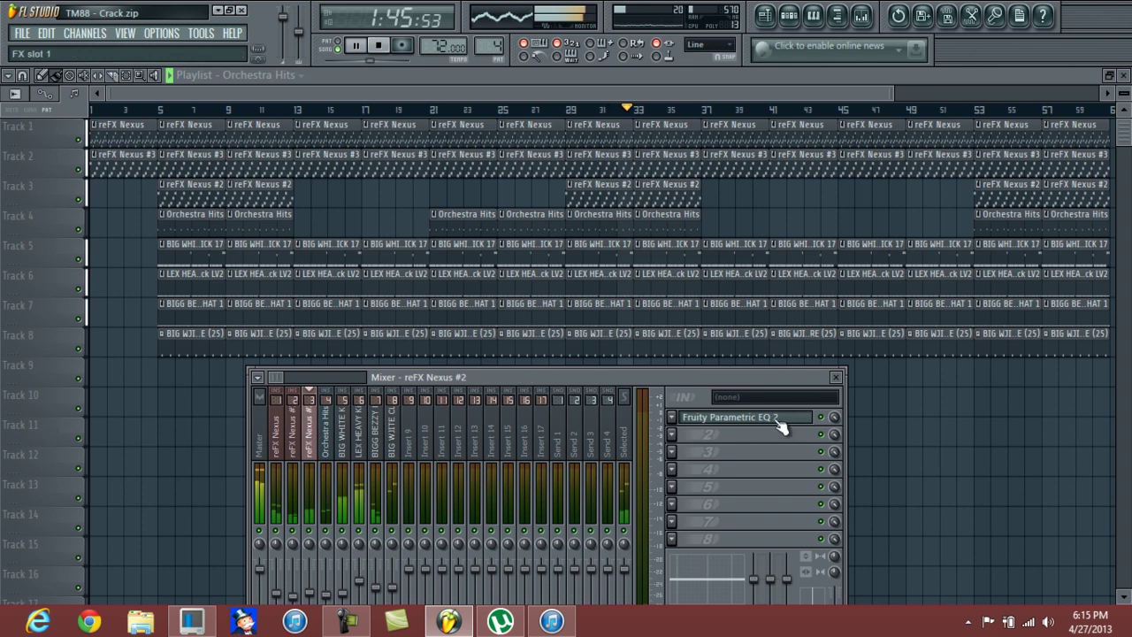
{"action": "left_click", "coordinate": [786, 419]}
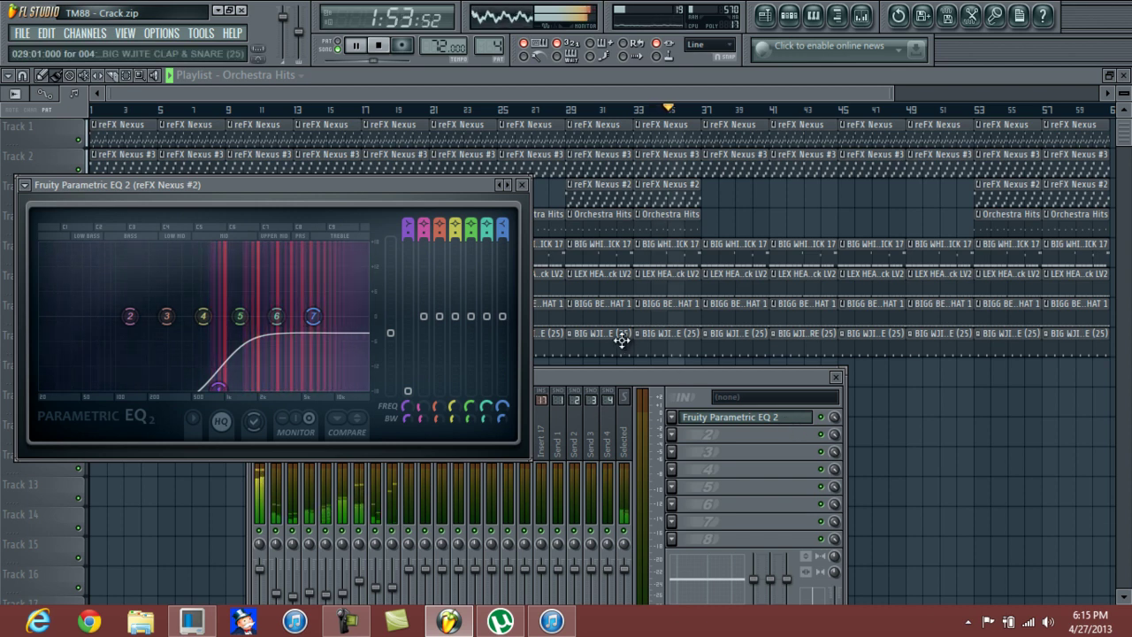
{"action": "left_click", "coordinate": [522, 185]}
- Examine the Fruity Limiter's settings and waveform display on the Master mixer track
{"action": "left_click", "coordinate": [262, 428]}
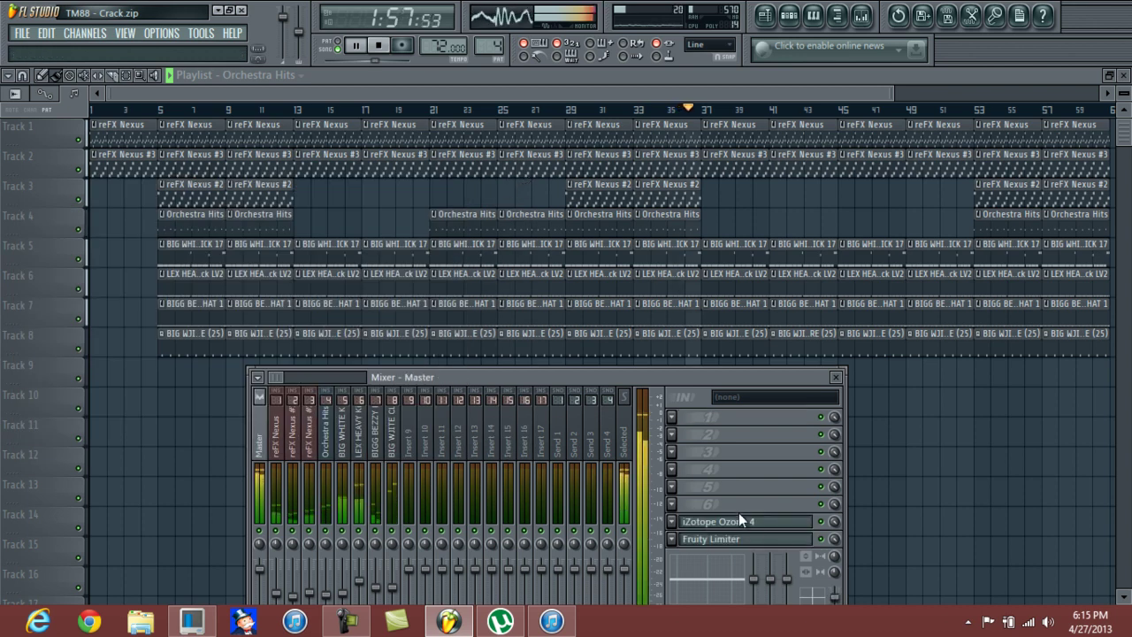
{"action": "left_click", "coordinate": [745, 536]}
{"action": "left_click_drag", "start_coordinate": [744, 534], "coordinate": [713, 241]}
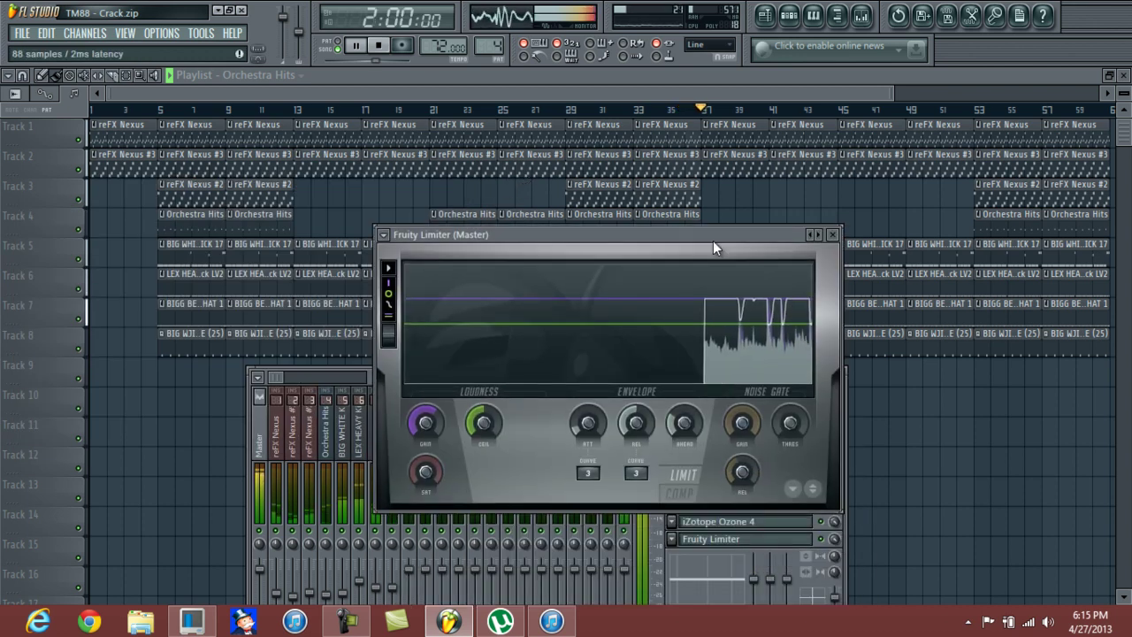
{"action": "left_click", "coordinate": [833, 236]}
- Examine iZotope Ozone 4 on the Master track, accepting the Hip Hop Master - Brighter and Bassier preset to view the Paragraphic Equalizer
{"action": "left_click", "coordinate": [725, 521]}
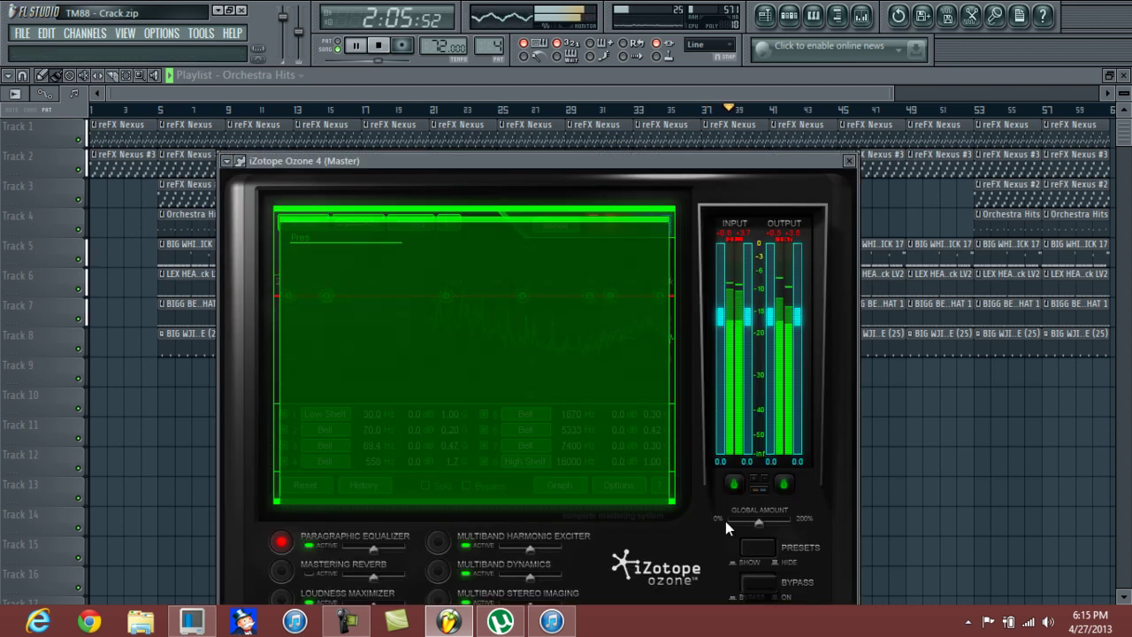
{"action": "left_click_drag", "start_coordinate": [692, 165], "coordinate": [696, 127]}
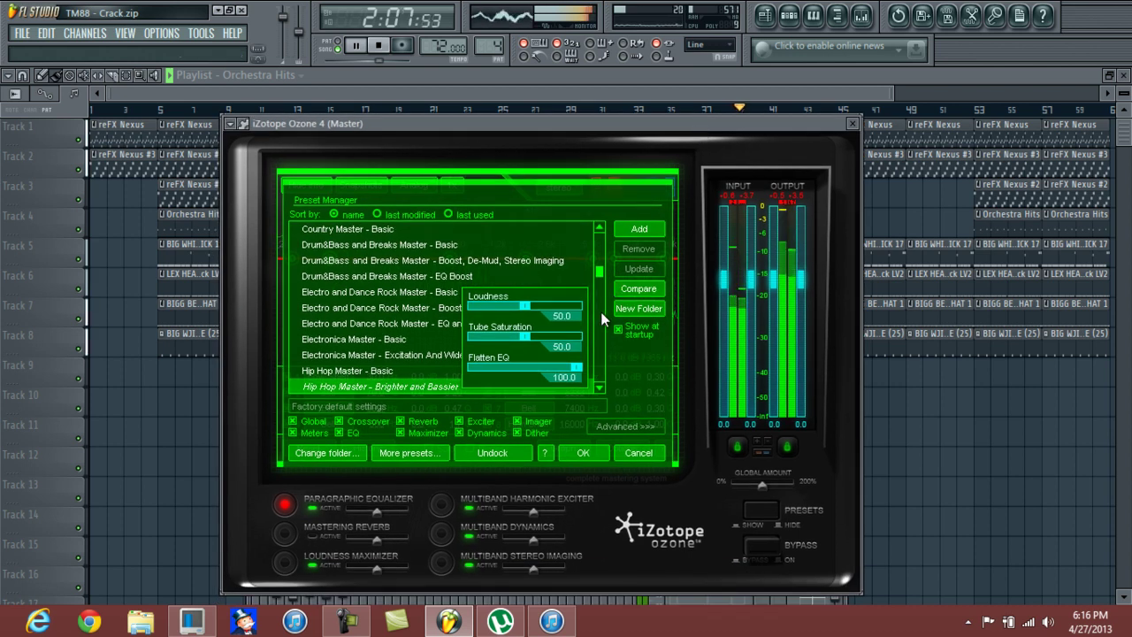
{"action": "left_click", "coordinate": [604, 451]}
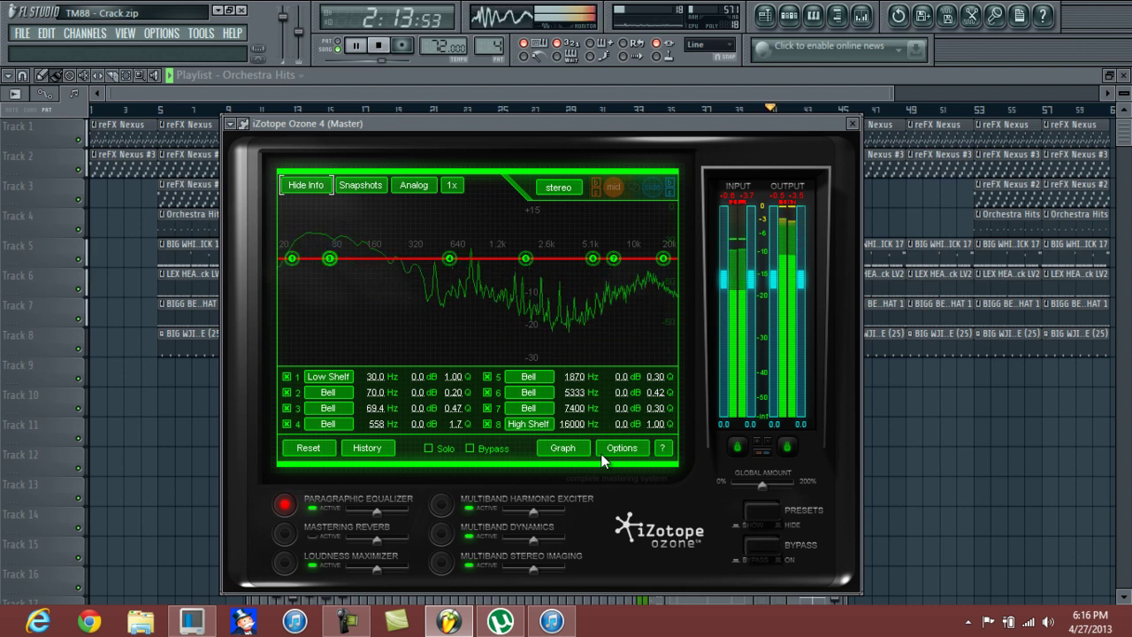
{"action": "left_click", "coordinate": [851, 124]}
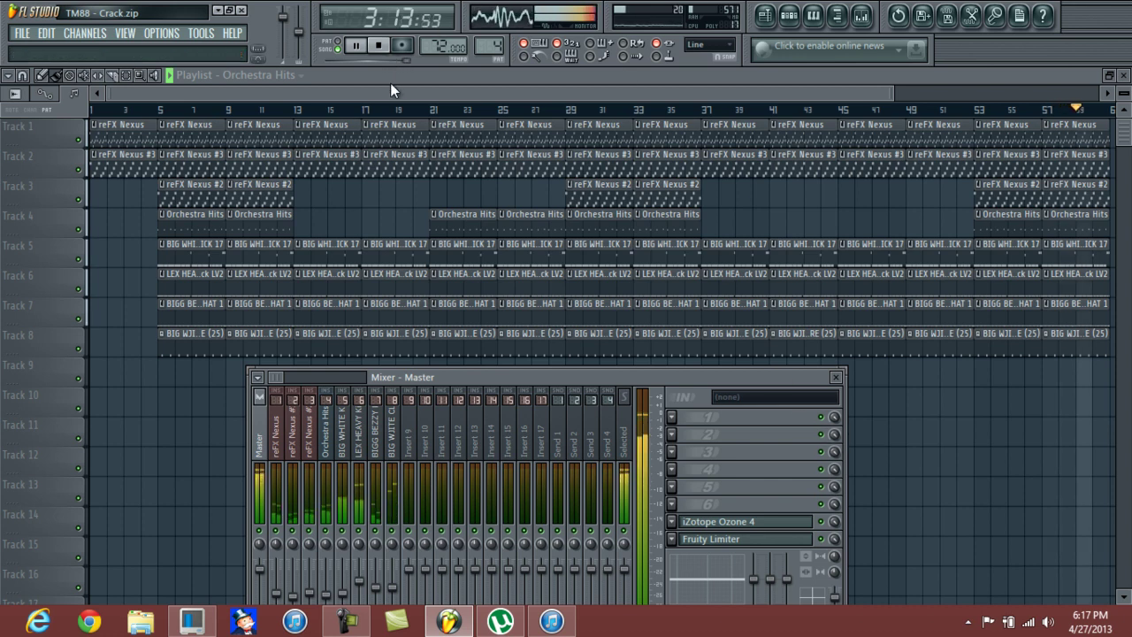
- Hide the mixer and place an Orchestra Hits clip on Track 2 at bar 77 of the playlist
{"action": "key", "text": "F9"}
{"action": "left_click", "coordinate": [1053, 159]}
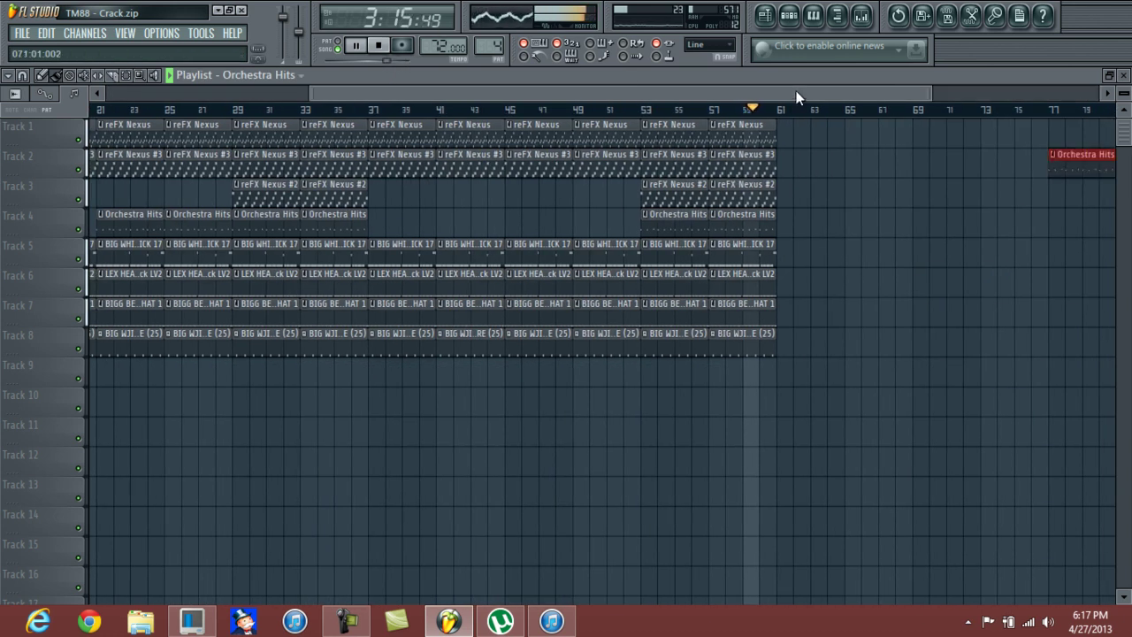
{"action": "left_click_drag", "start_coordinate": [794, 94], "coordinate": [456, 35]}
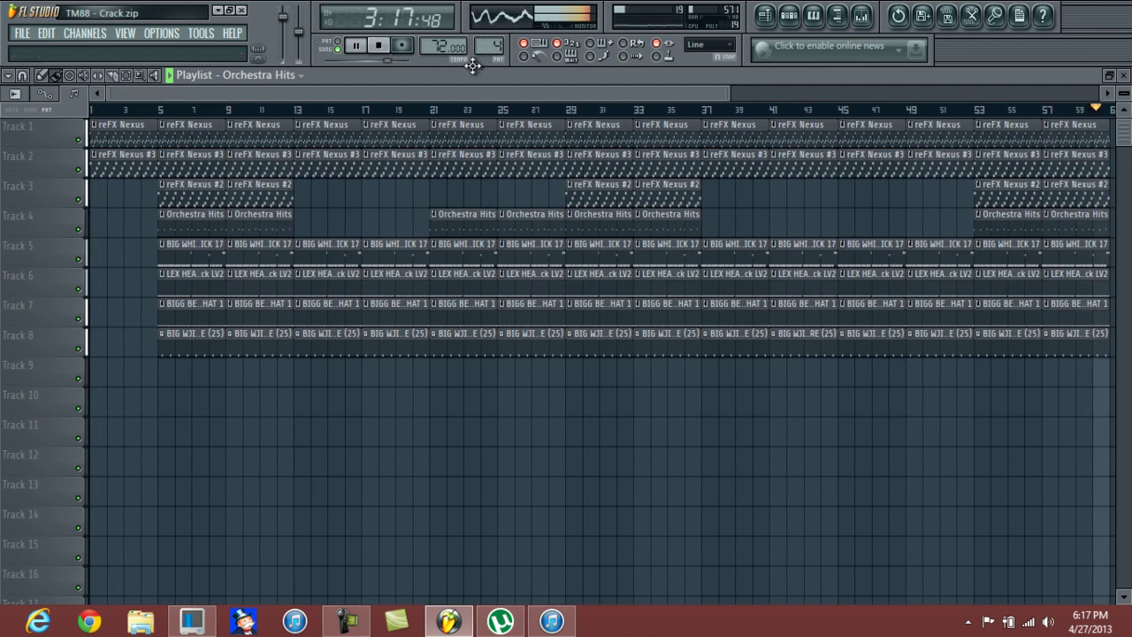
{"action": "left_click", "coordinate": [347, 622]}
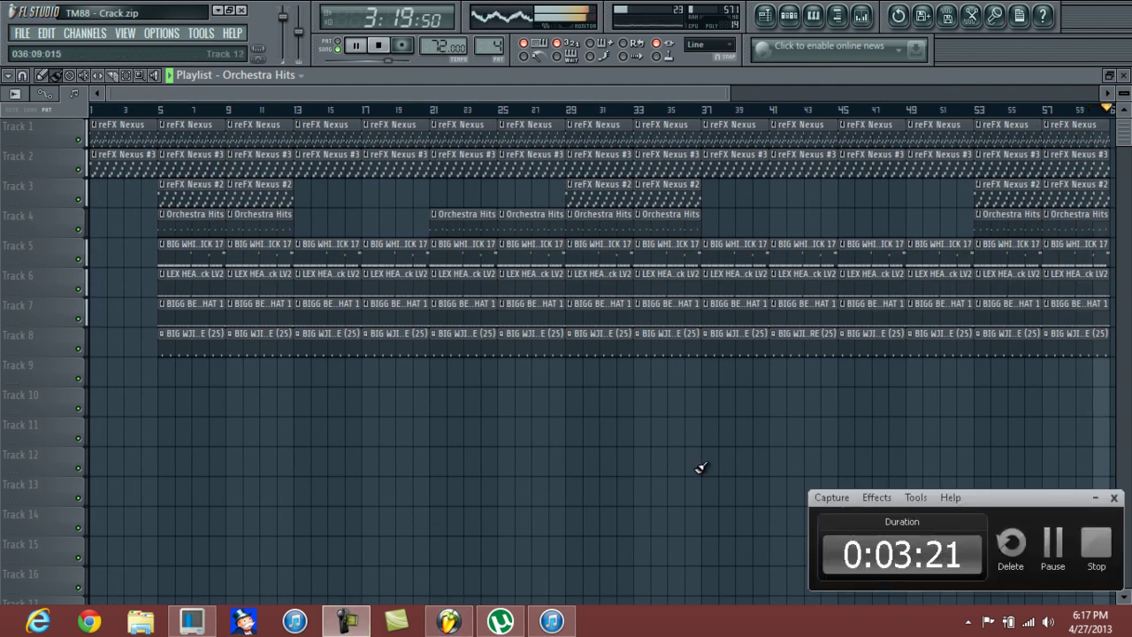